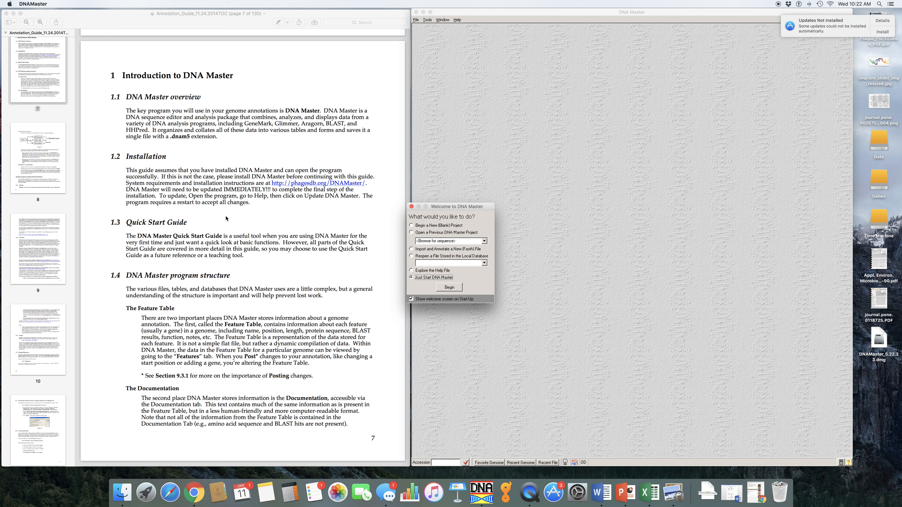
# Move the welcome dialog aside and close it without starting a project
pyautogui.moveTo(462, 205); pyautogui.dragTo(574, 43)
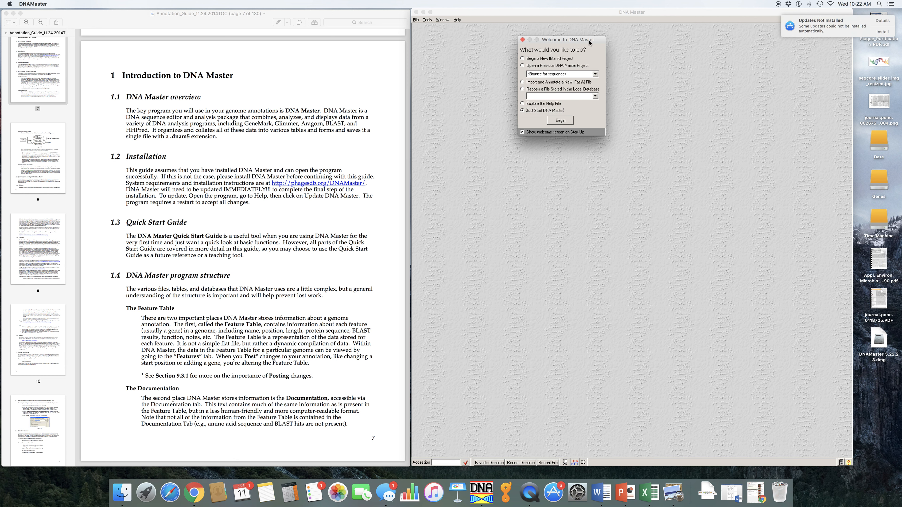
pyautogui.click(522, 40)
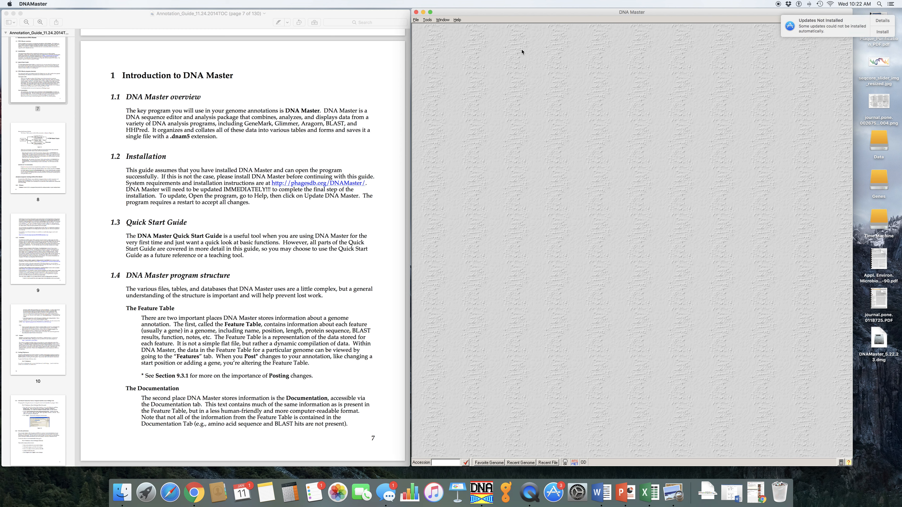
pyautogui.click(457, 20)
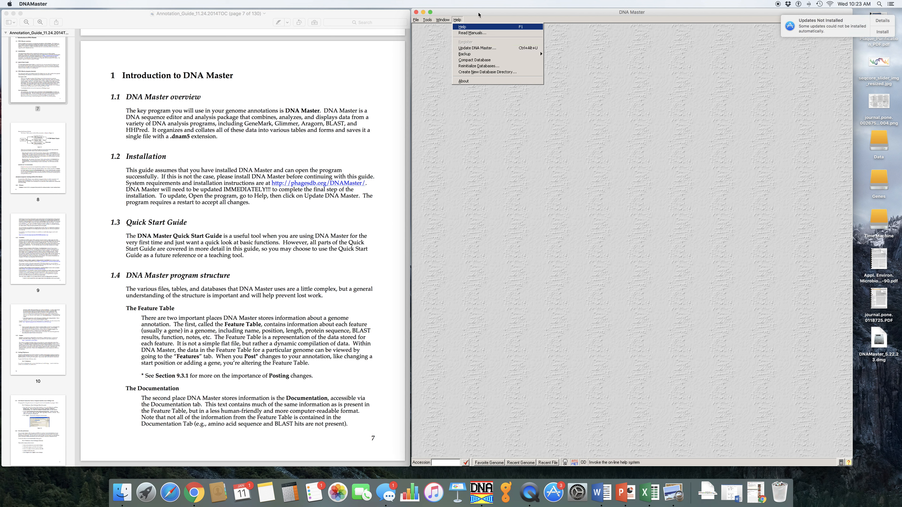
pyautogui.click(503, 193)
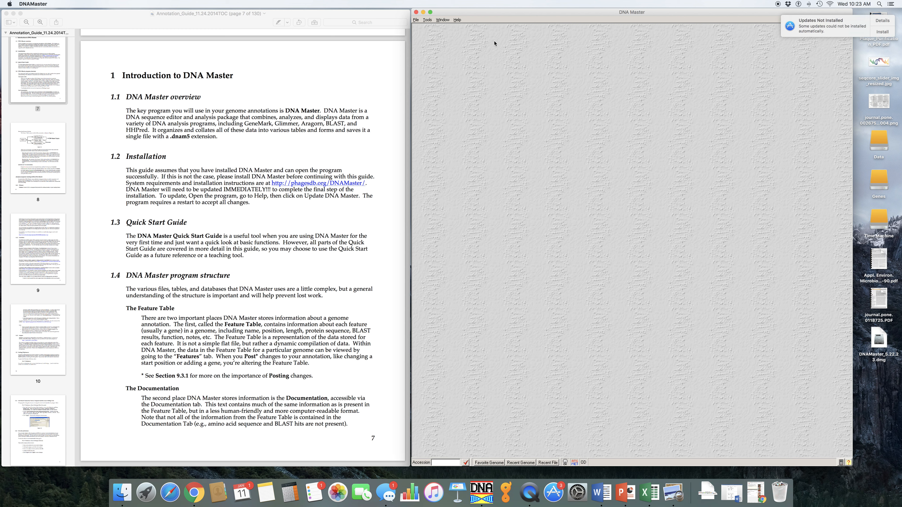
# Open the program Preferences dialog
pyautogui.click(416, 20)
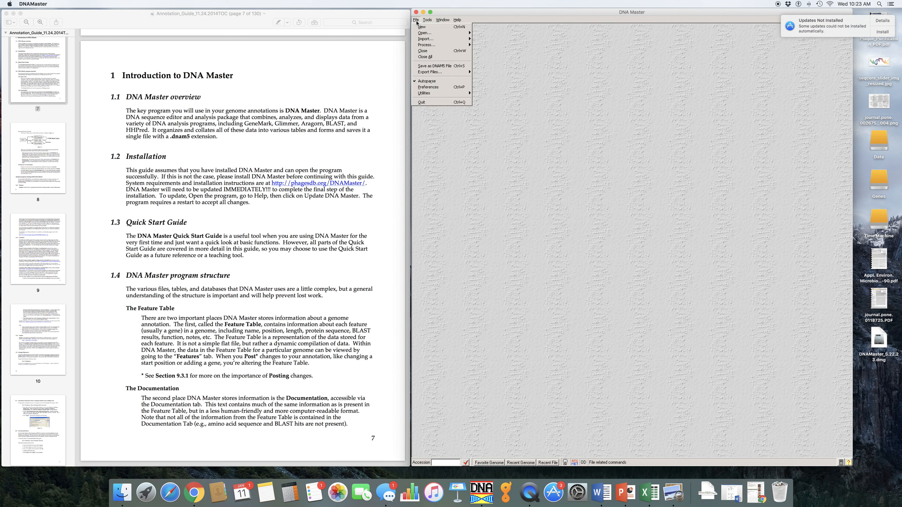
pyautogui.click(435, 88)
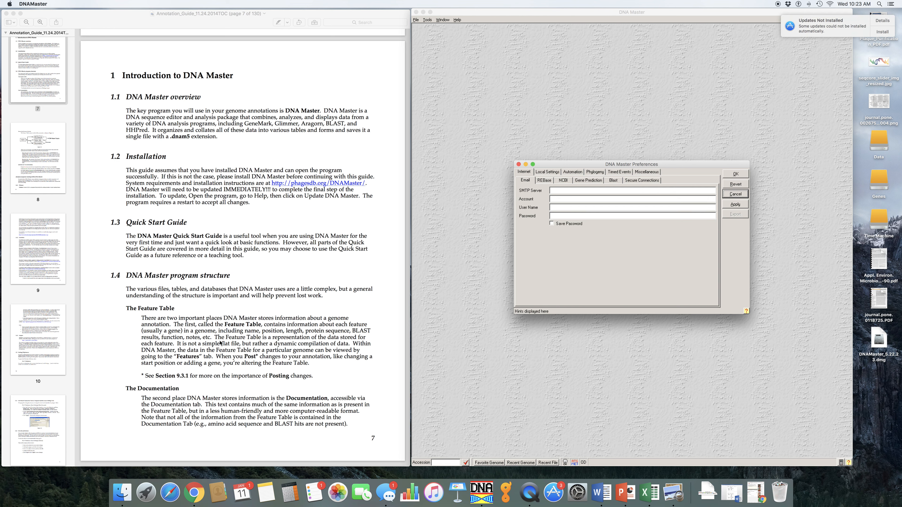
# Scroll the annotation guide to the Setting Preferences and default translation table instructions
pyautogui.scroll(-15, 233, 343)
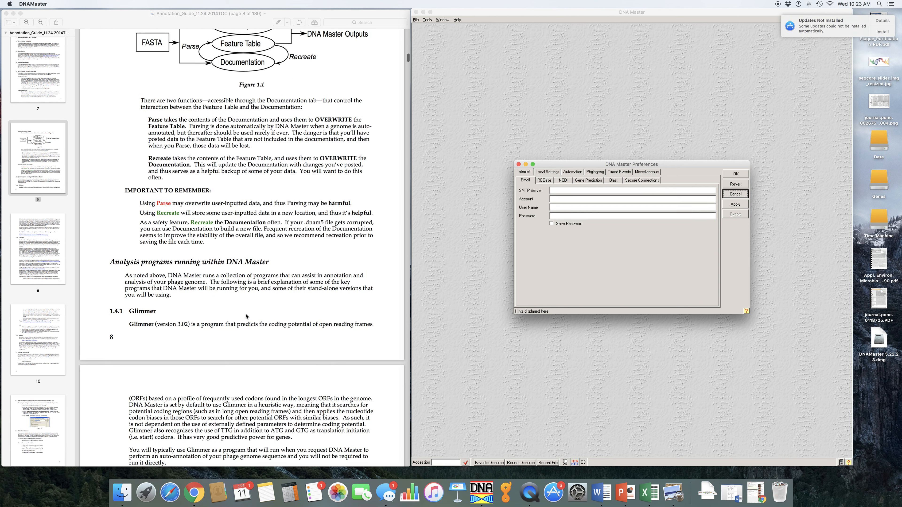
pyautogui.scroll(-15, 246, 315)
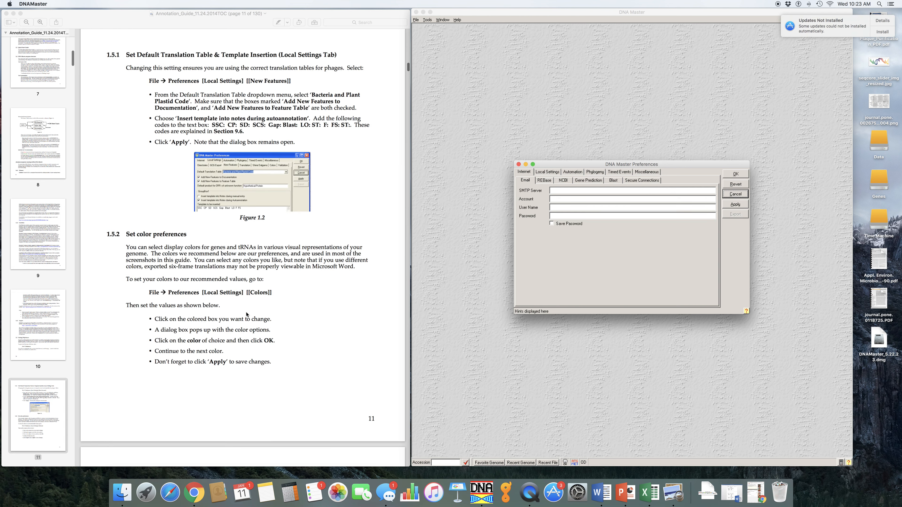
pyautogui.scroll(10, 247, 315)
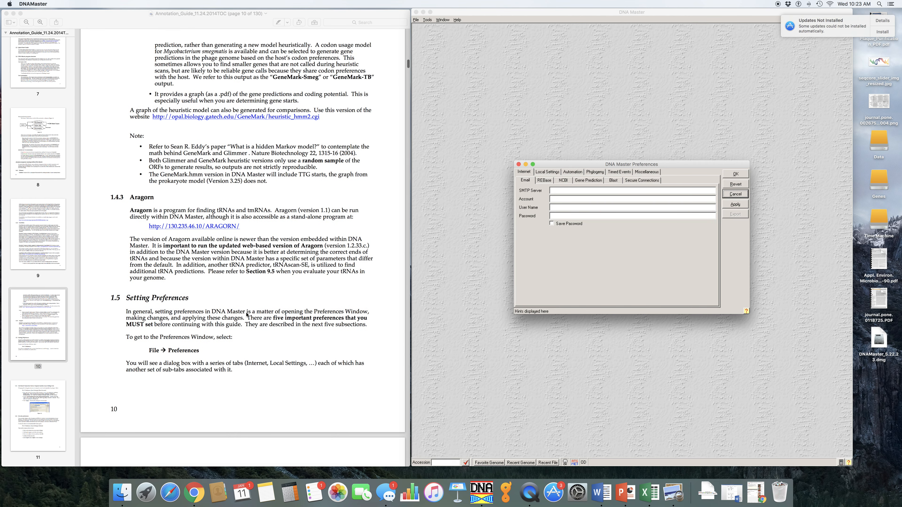
pyautogui.scroll(2, 246, 315)
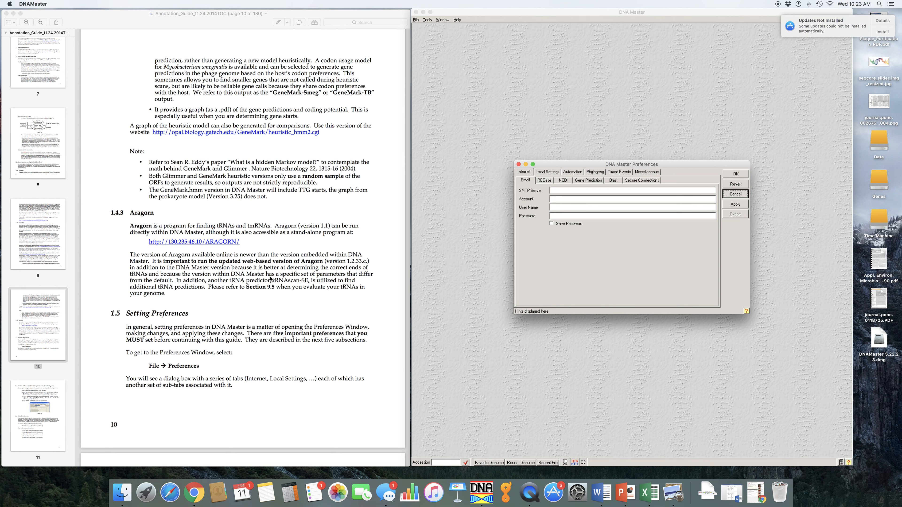
pyautogui.scroll(-10, 270, 279)
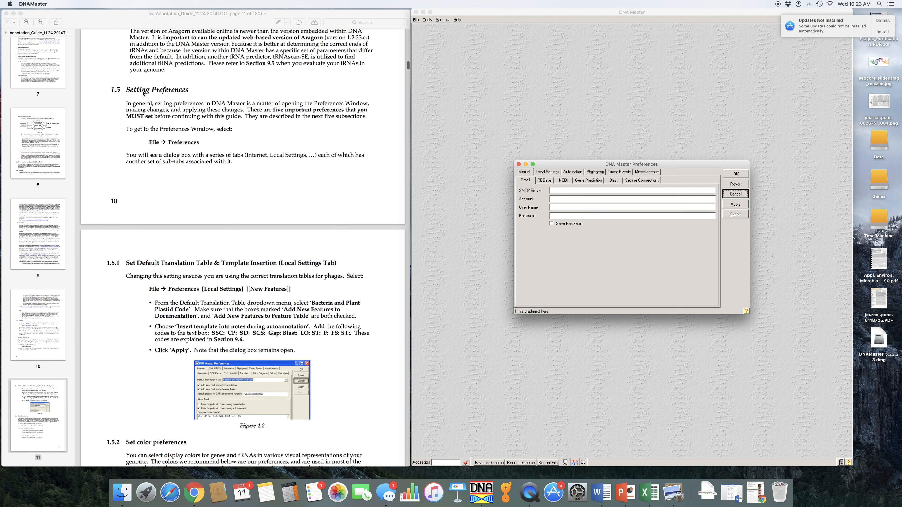
pyautogui.scroll(-3, 314, 177)
pyautogui.scroll(-1, 316, 172)
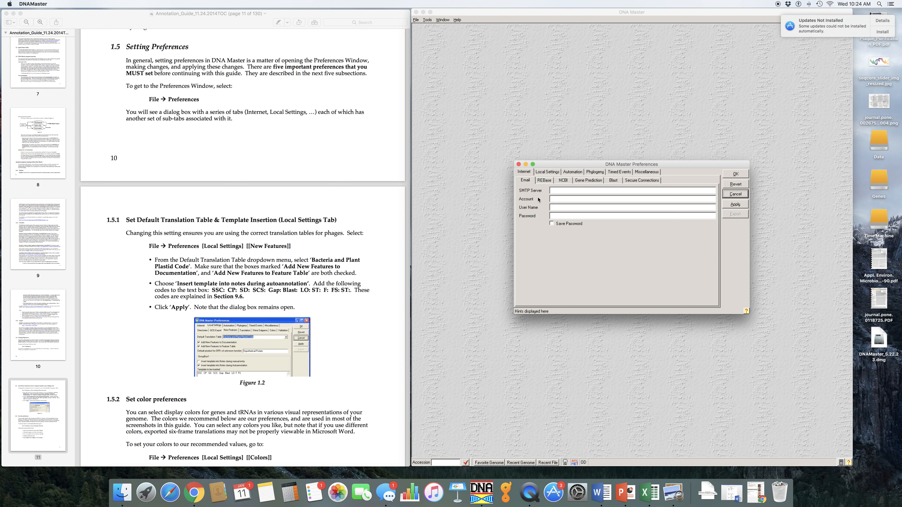
# In Local Settings' New Features, set the Default Translation Table to Bacteria and Plant Plastid Code
pyautogui.click(549, 173)
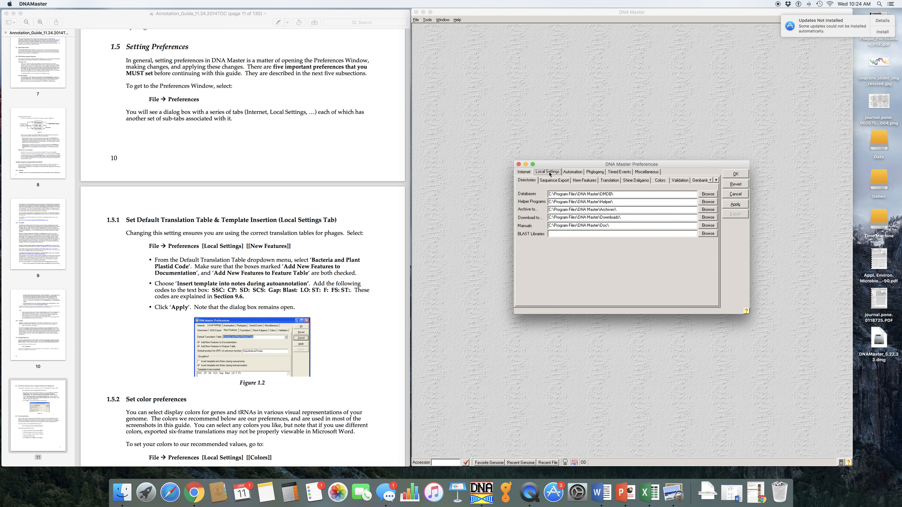
pyautogui.click(584, 181)
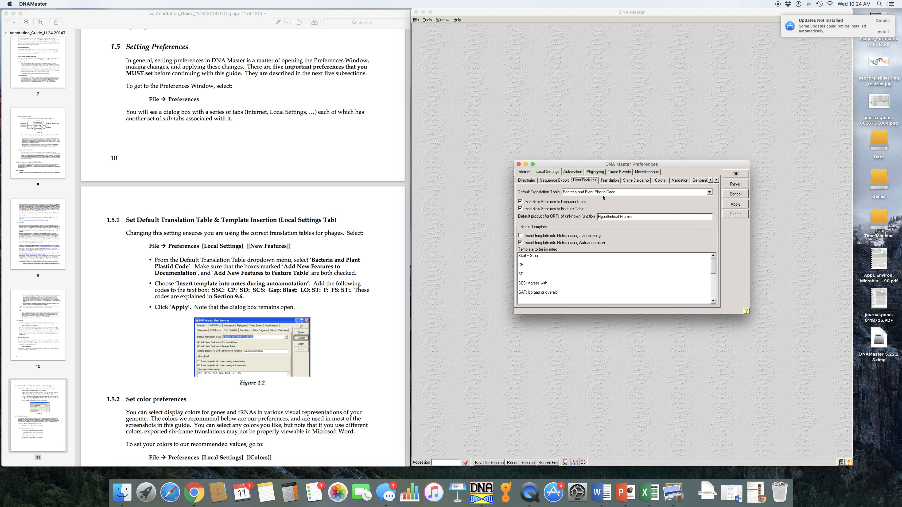
pyautogui.click(709, 193)
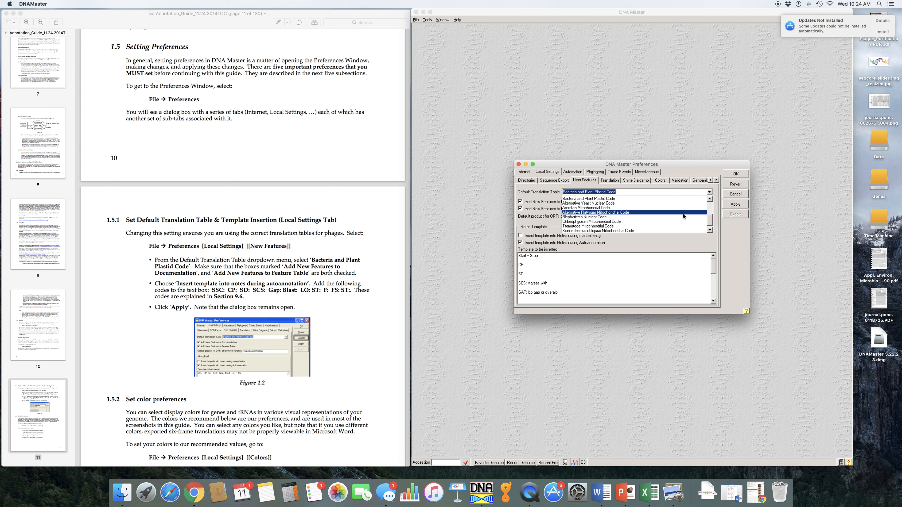
pyautogui.click(658, 202)
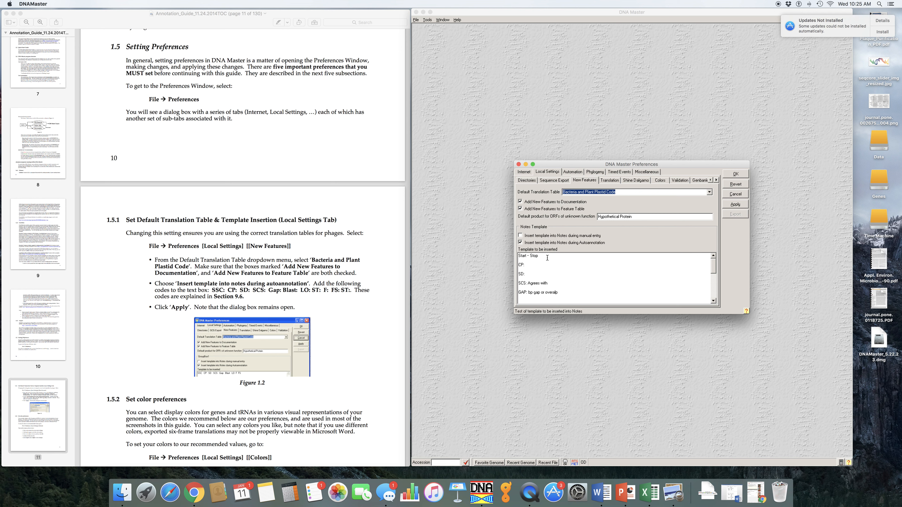
# Review the notes template text and apply the New Features settings
pyautogui.scroll(-5, 531, 262)
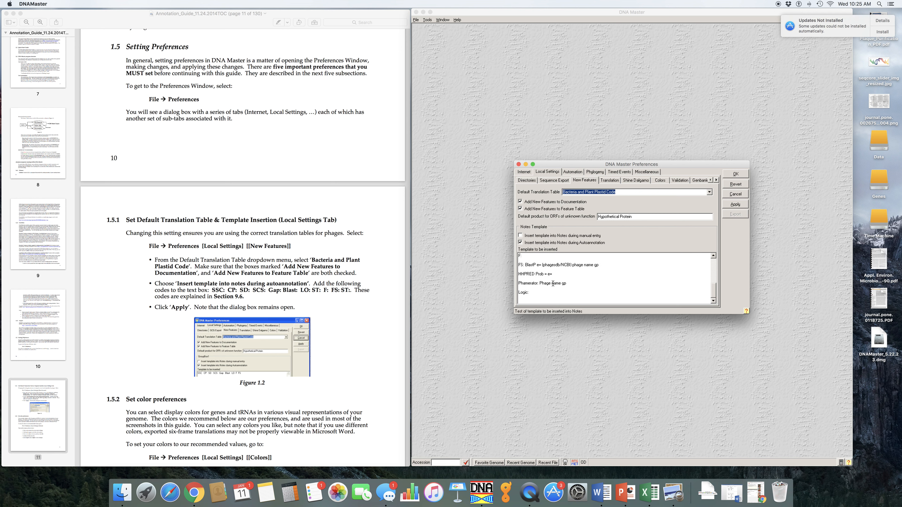
pyautogui.scroll(5, 553, 284)
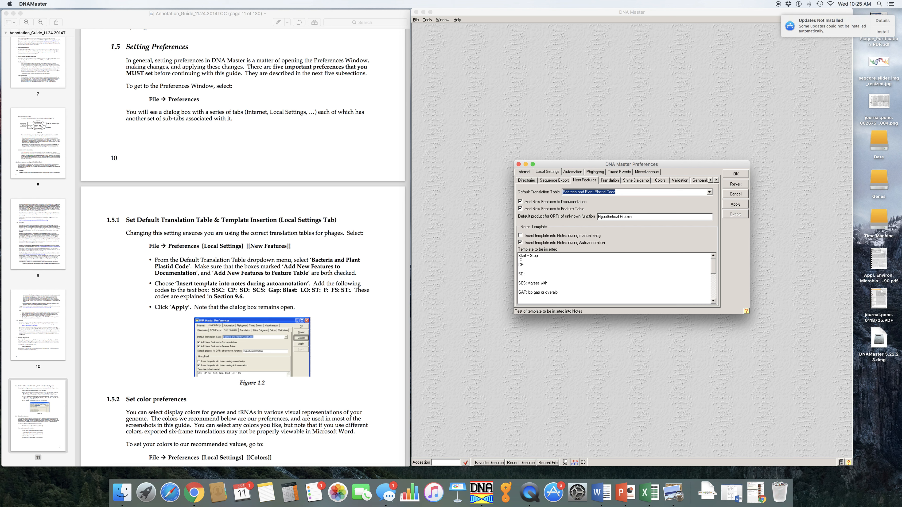
pyautogui.scroll(-5, 545, 290)
pyautogui.scroll(-1, 546, 290)
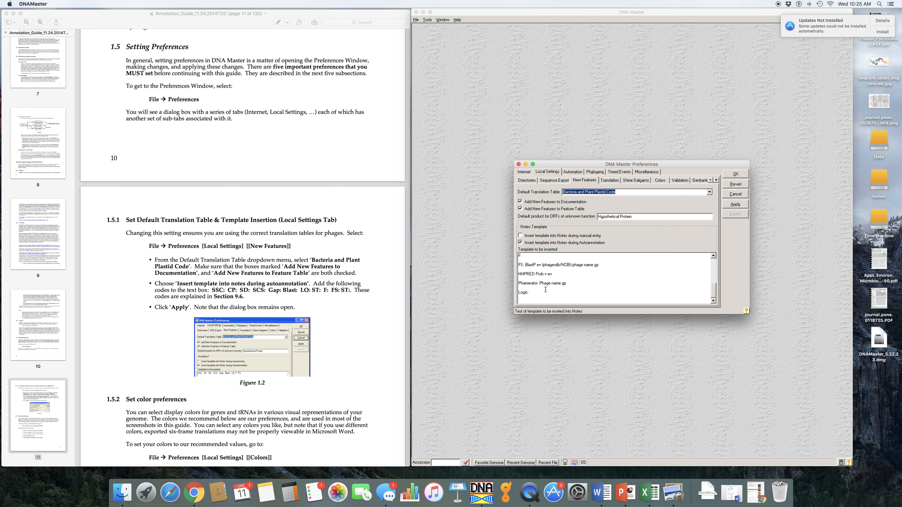
pyautogui.scroll(6, 544, 276)
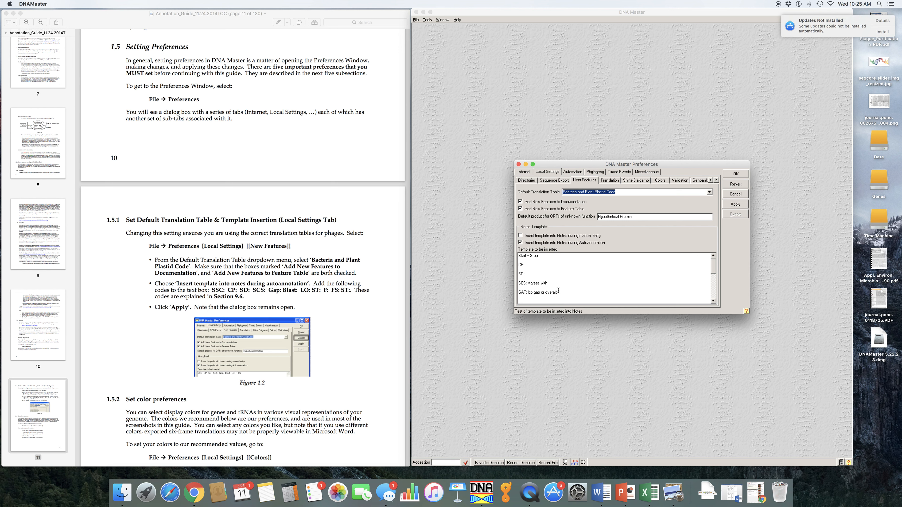
pyautogui.click(735, 204)
# In the Colors settings, choose a new basic colour for the ORF map box and apply it
pyautogui.scroll(-3, 287, 312)
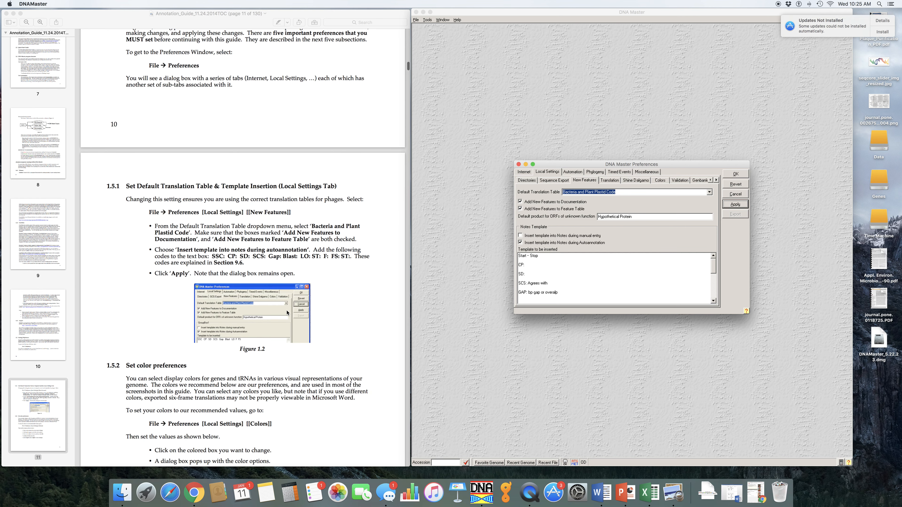
pyautogui.scroll(-10, 287, 312)
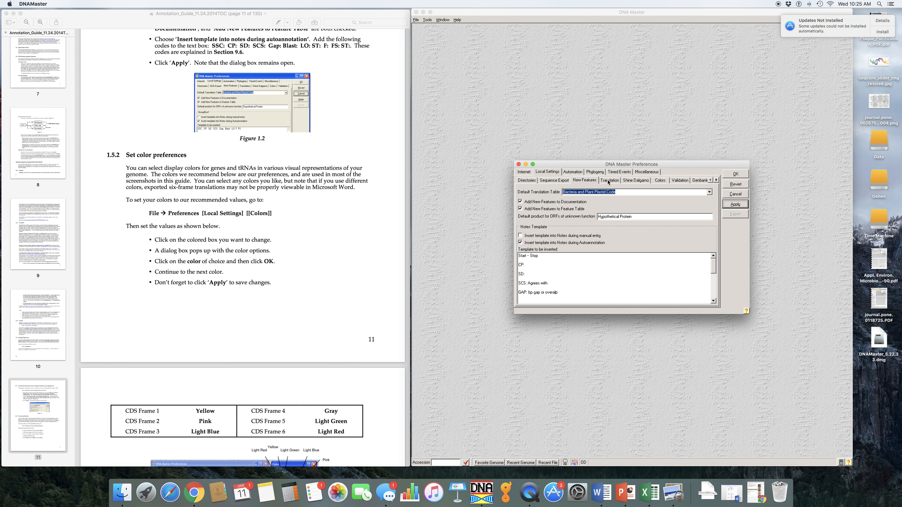
pyautogui.click(660, 180)
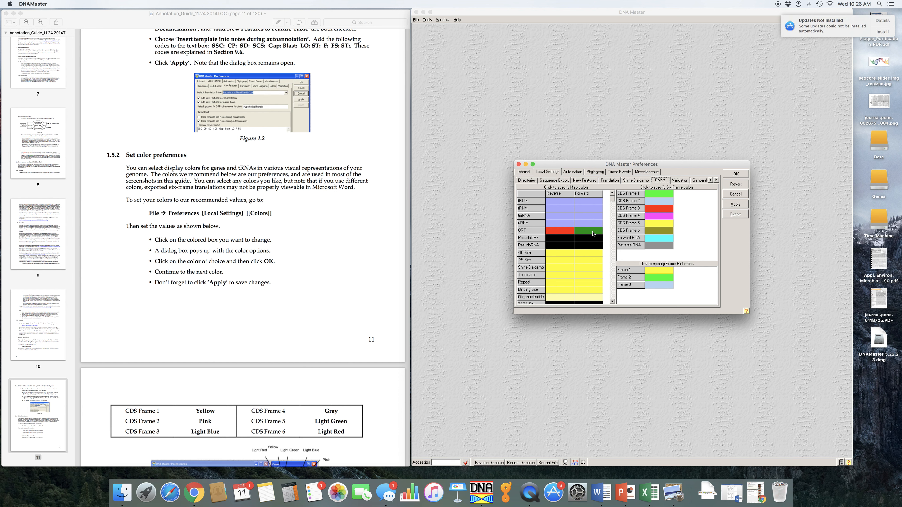
pyautogui.click(565, 236)
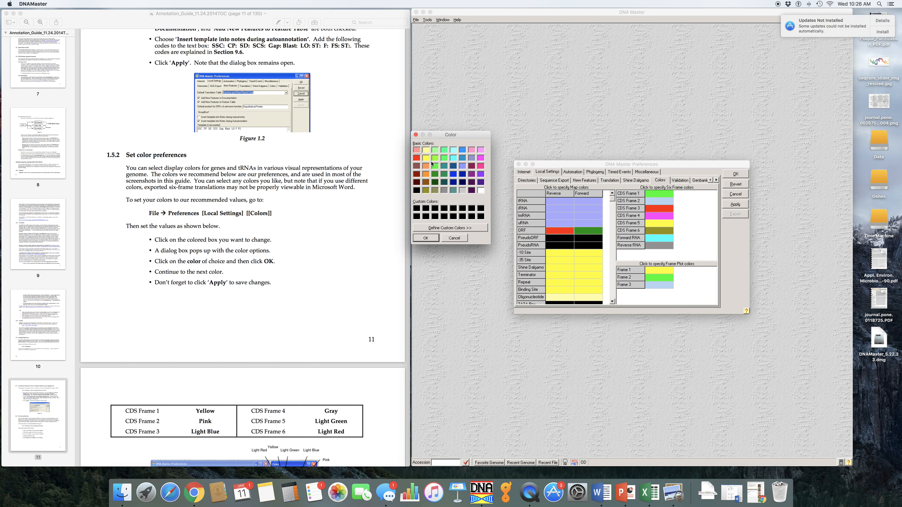
pyautogui.click(417, 159)
pyautogui.click(426, 237)
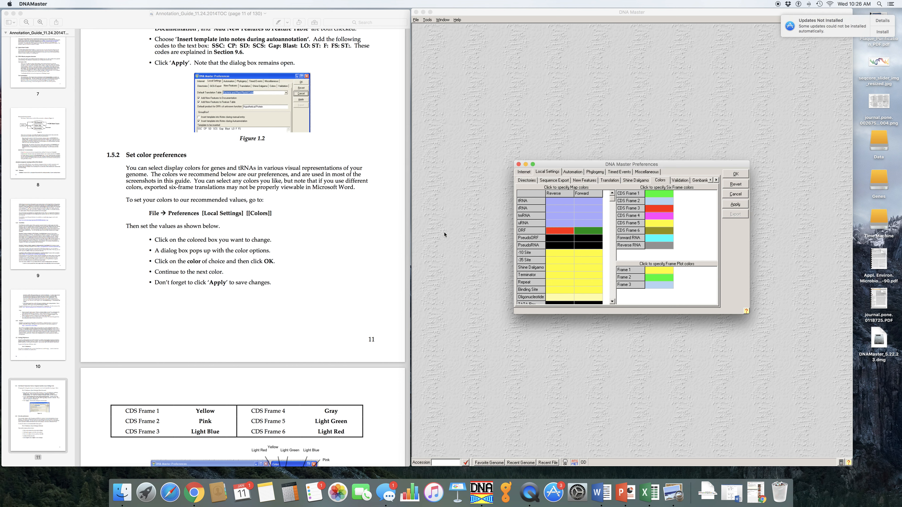
pyautogui.click(741, 205)
# Open the Translation settings with the start and stop codon options and apply them
pyautogui.scroll(-10, 299, 294)
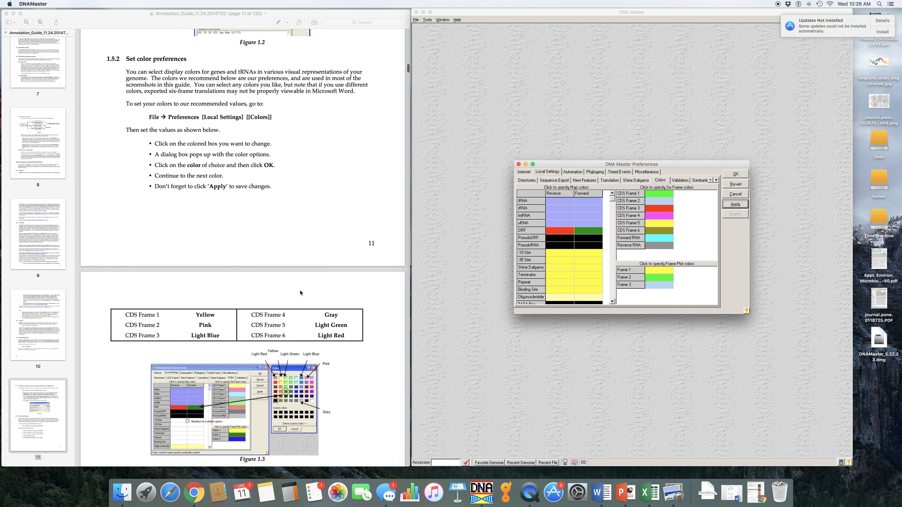
pyautogui.scroll(-8, 301, 292)
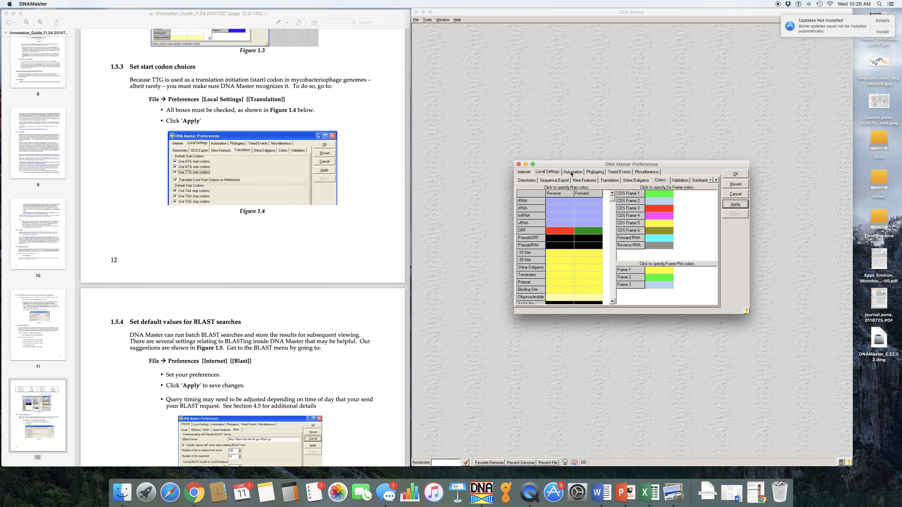
pyautogui.click(607, 181)
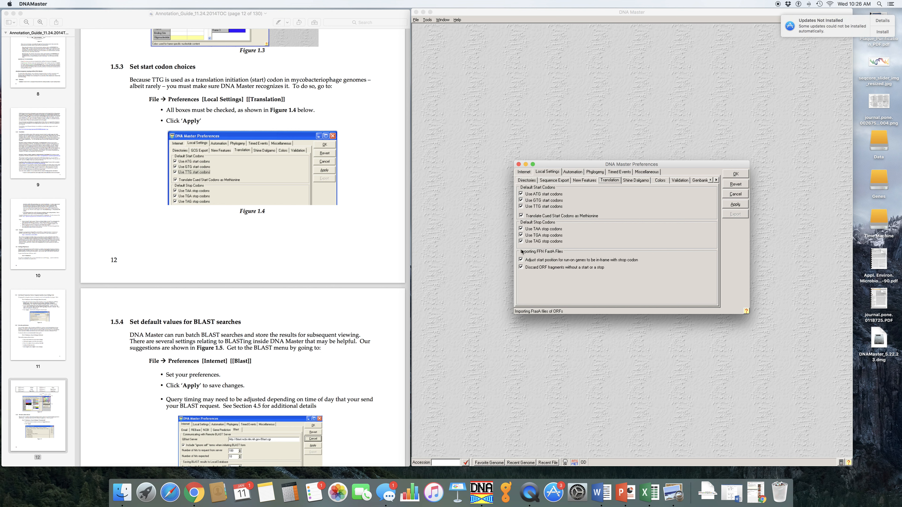
pyautogui.click(734, 204)
# In the Internet Blast settings, set the maximum number of saved hits to 100 and apply
pyautogui.scroll(-10, 317, 228)
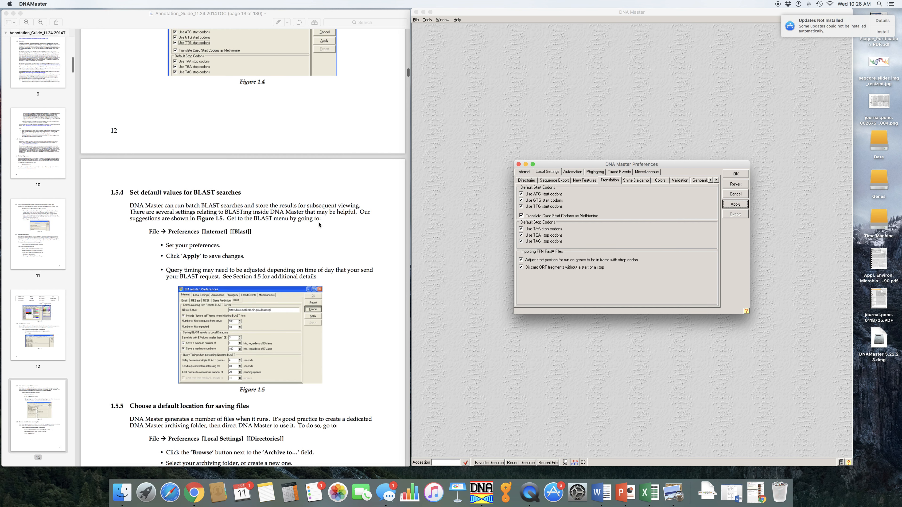
pyautogui.scroll(1, 335, 231)
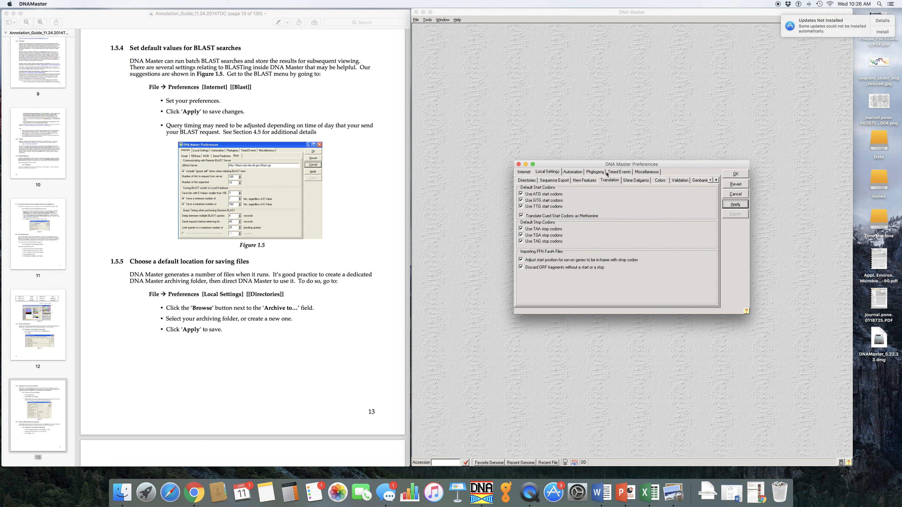
pyautogui.click(527, 173)
pyautogui.click(613, 182)
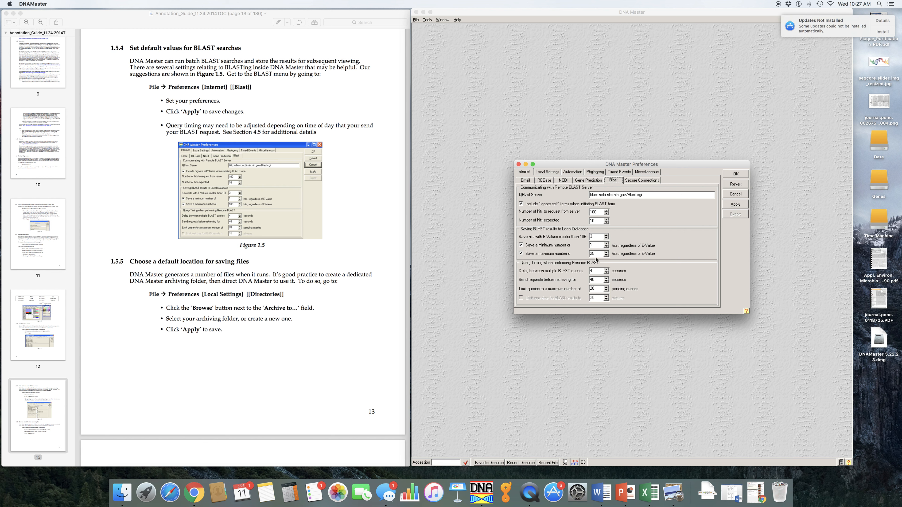
pyautogui.moveTo(597, 253); pyautogui.dragTo(586, 253)
pyautogui.write('100')
pyautogui.click(742, 208)
# Finish setting preferences by closing the Preferences window with OK and confirming to save the changes
pyautogui.scroll(-4, 273, 243)
pyautogui.scroll(-3, 272, 243)
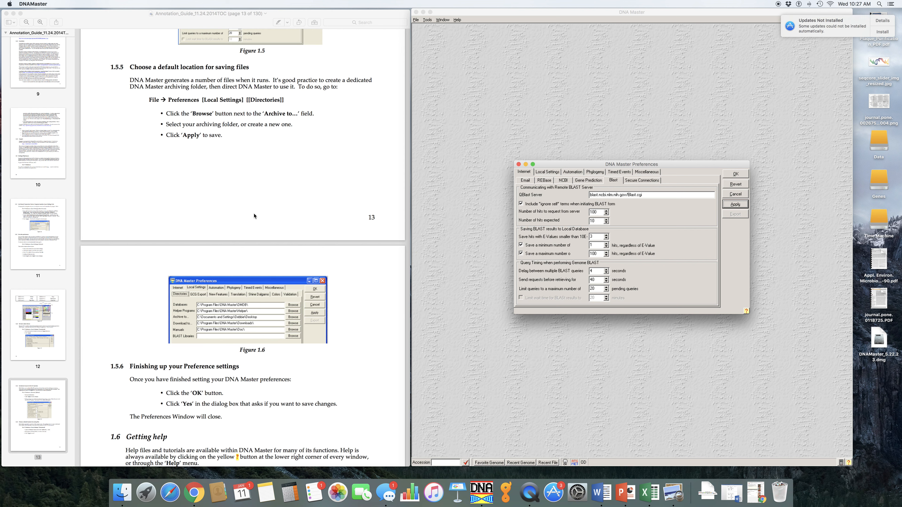
pyautogui.scroll(-5, 270, 271)
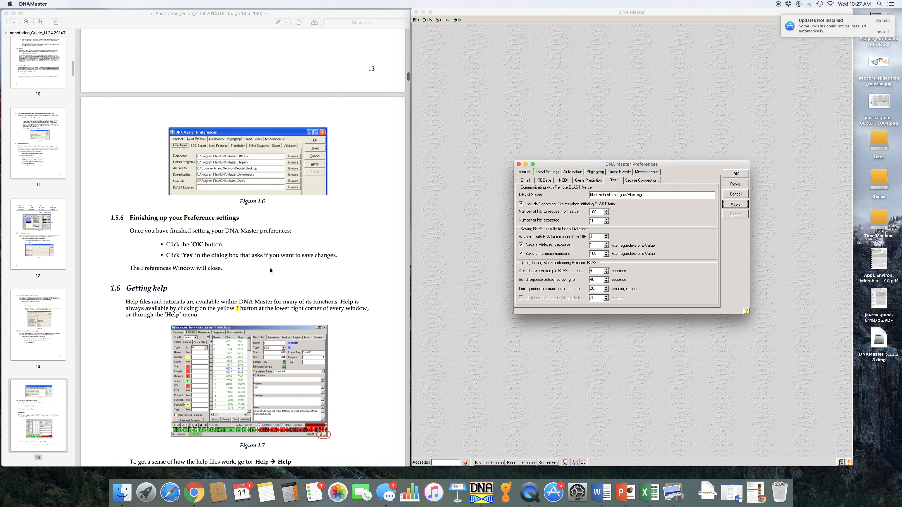
pyautogui.scroll(-3, 270, 271)
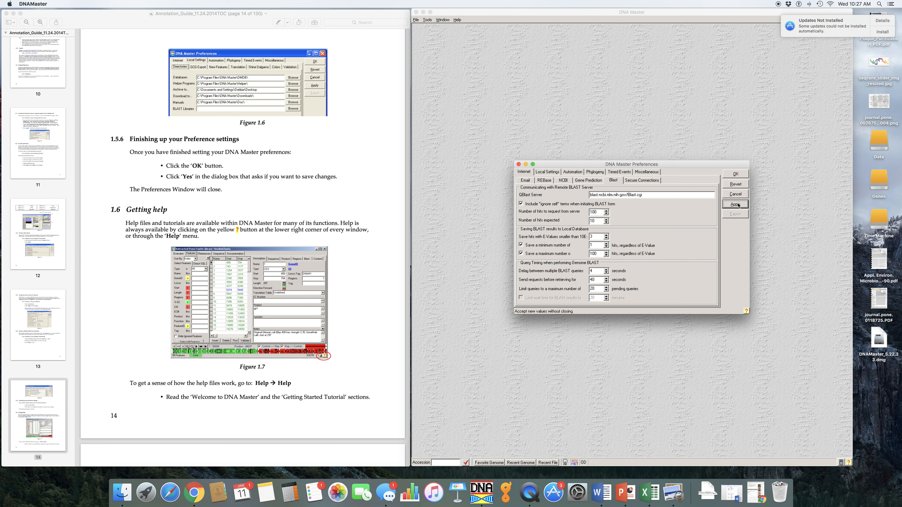
pyautogui.click(736, 174)
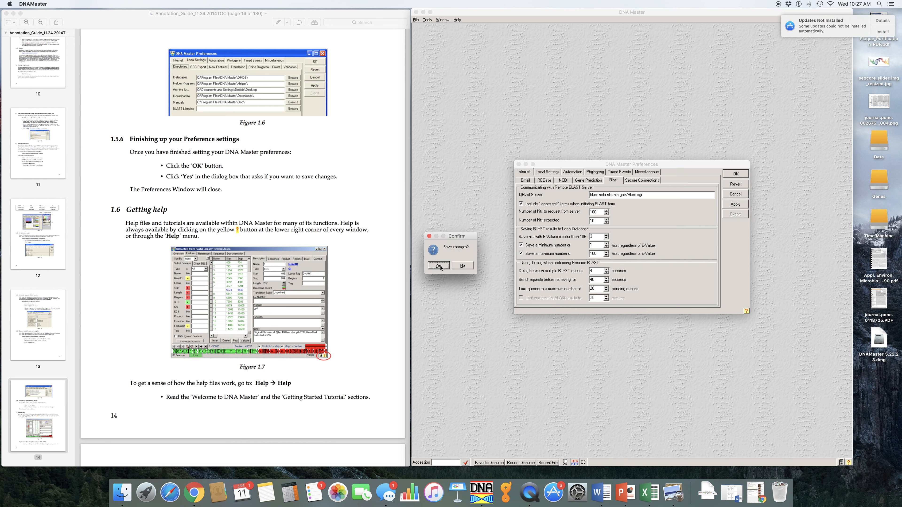
pyautogui.click(439, 266)
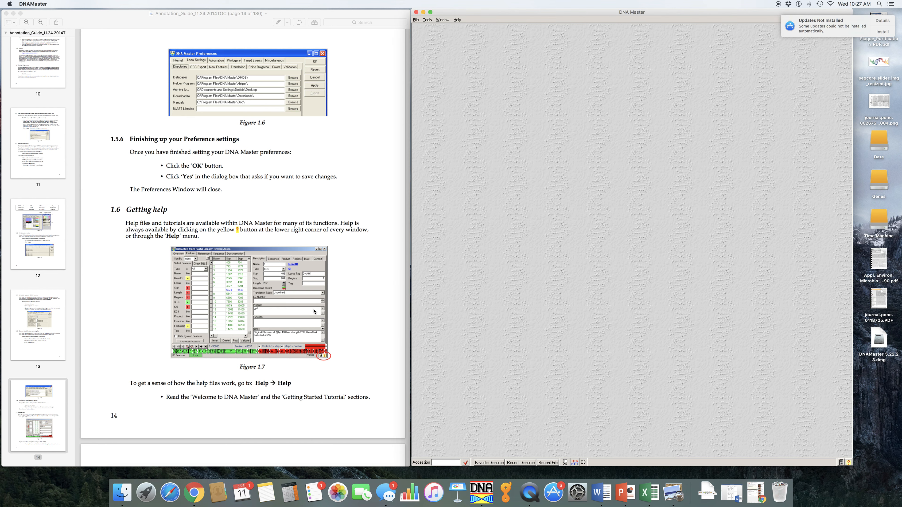
# Open the archived DNA Master file SallySpecial.Example.dnam5
pyautogui.scroll(-5, 315, 313)
pyautogui.scroll(-3, 315, 313)
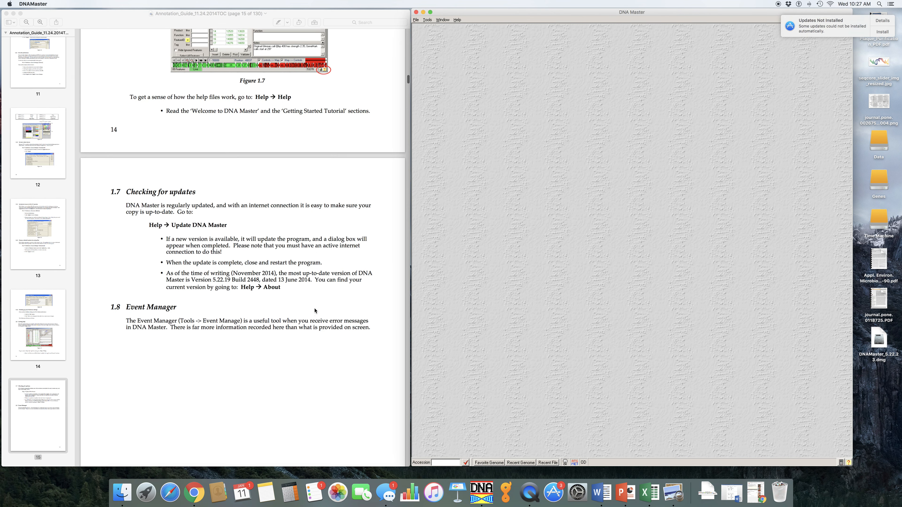
pyautogui.scroll(-2, 315, 310)
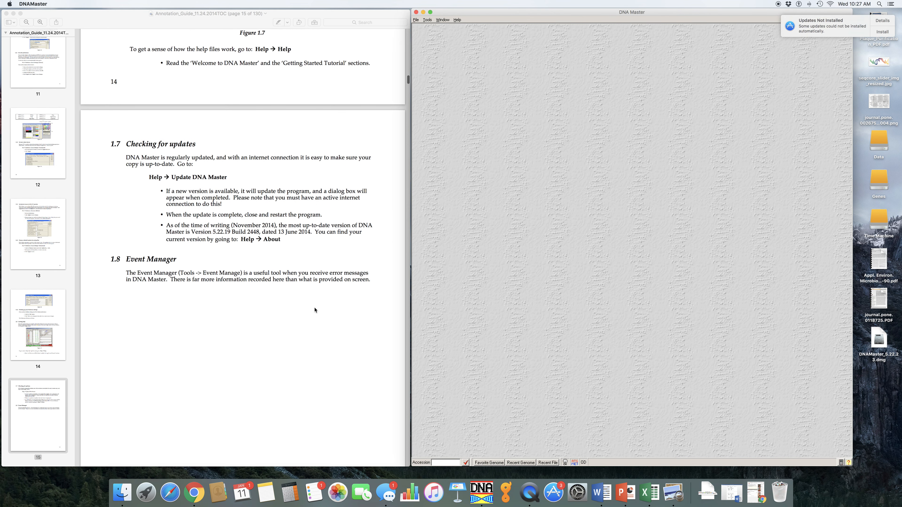
pyautogui.click(417, 20)
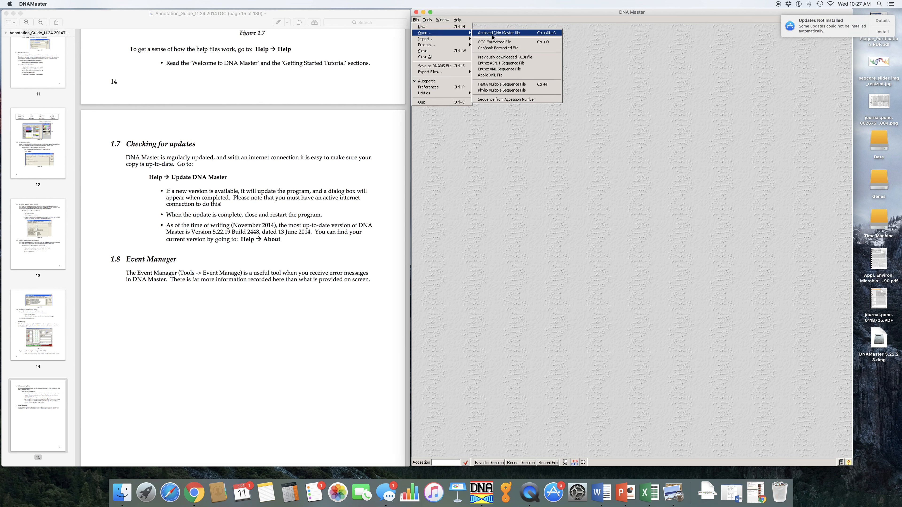
pyautogui.click(501, 39)
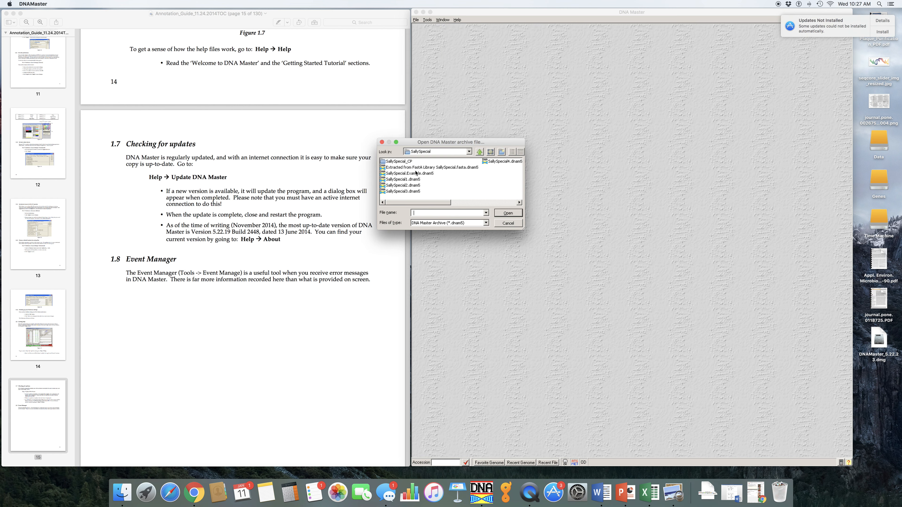
pyautogui.click(416, 173)
pyautogui.click(508, 213)
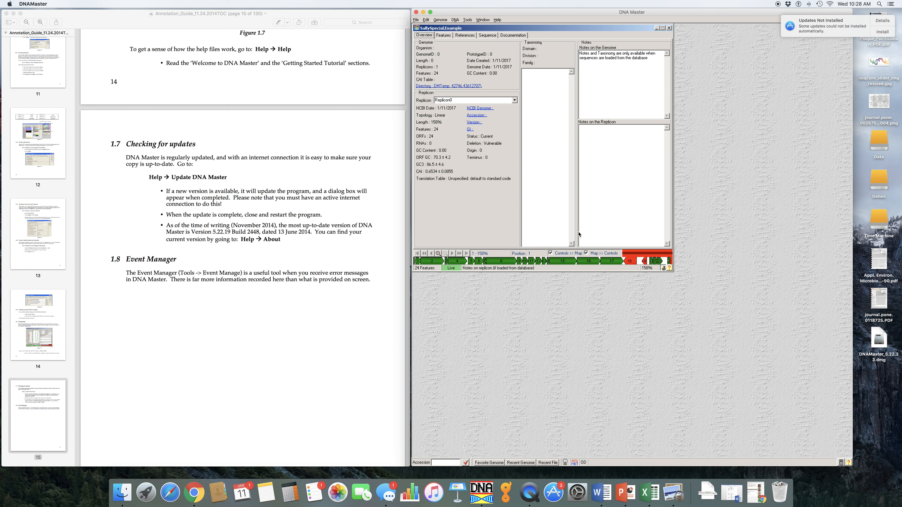
# Open the genome's Features tab and browse through the first several features to review their notes
pyautogui.moveTo(517, 30); pyautogui.dragTo(565, 54)
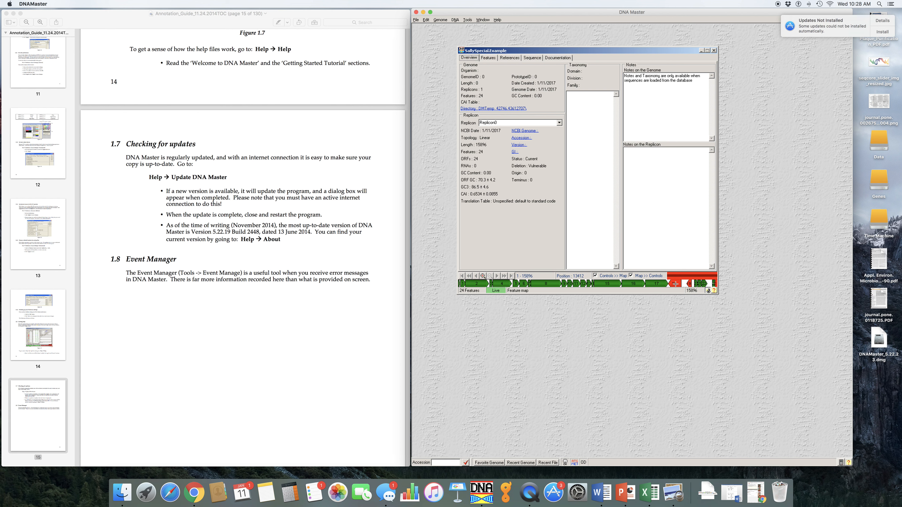
pyautogui.click(488, 58)
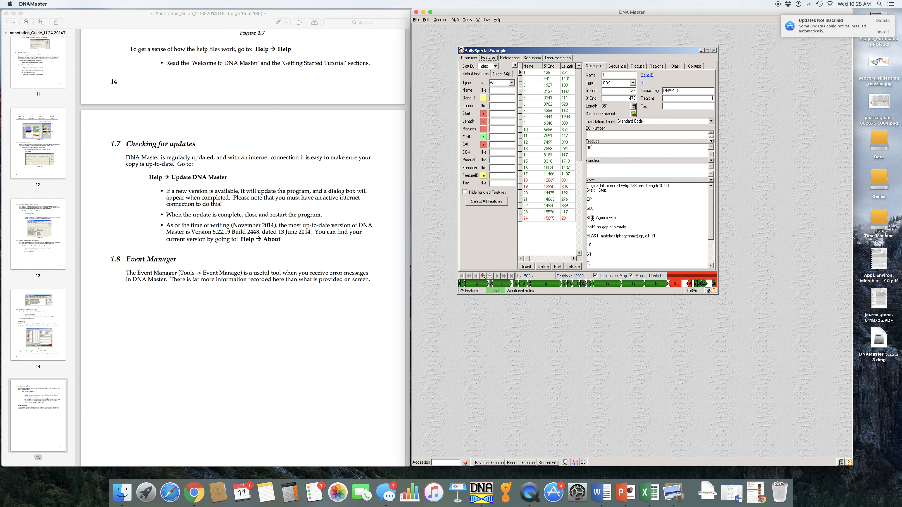
pyautogui.scroll(-3, 606, 250)
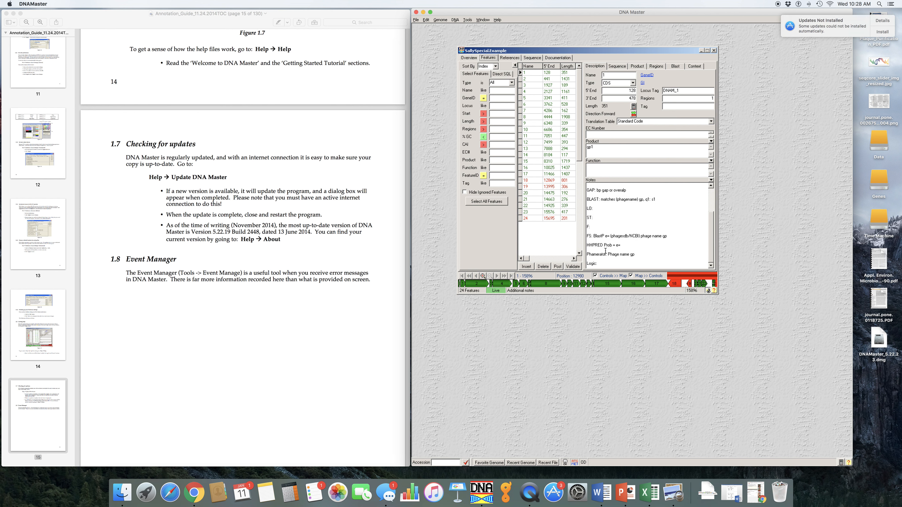
pyautogui.click(530, 80)
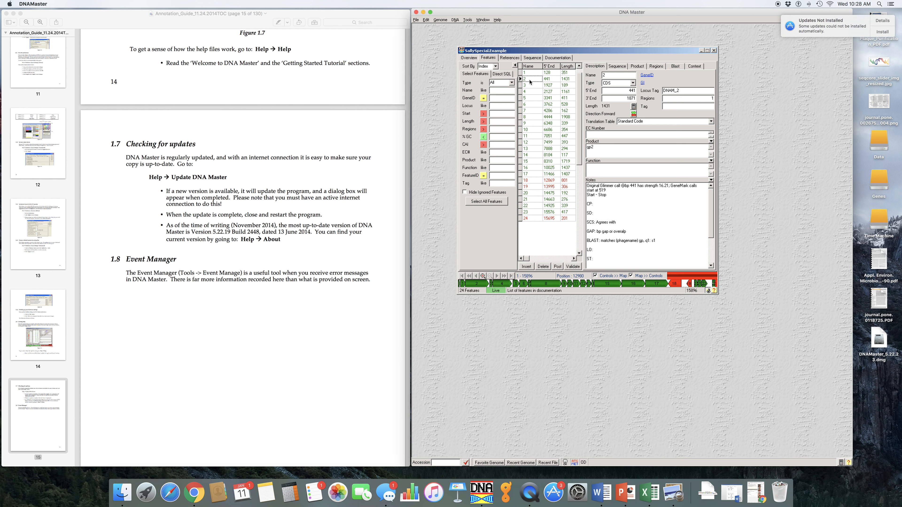
pyautogui.click(531, 85)
pyautogui.click(531, 92)
pyautogui.click(532, 99)
pyautogui.click(531, 110)
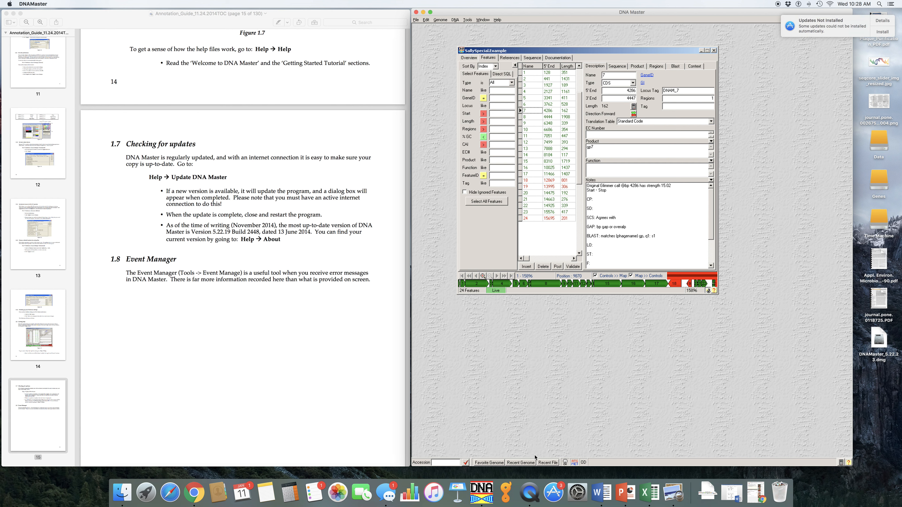
pyautogui.click(529, 492)
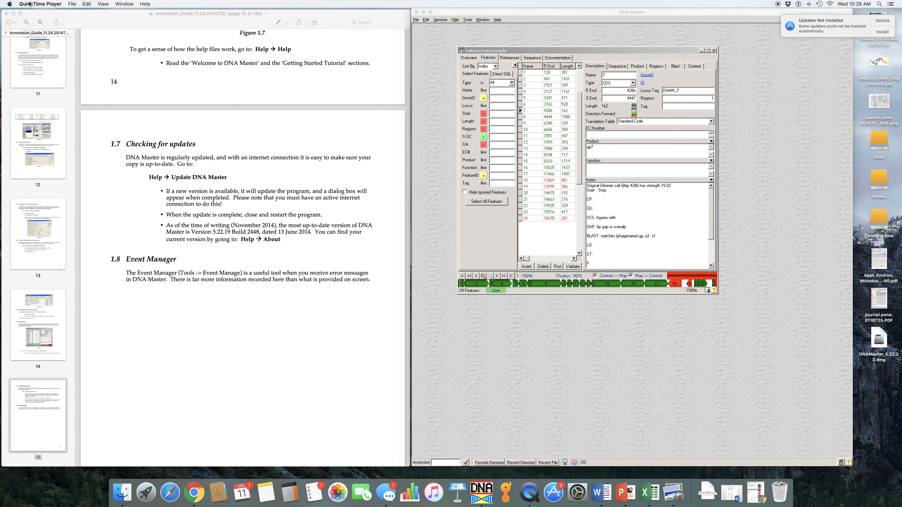